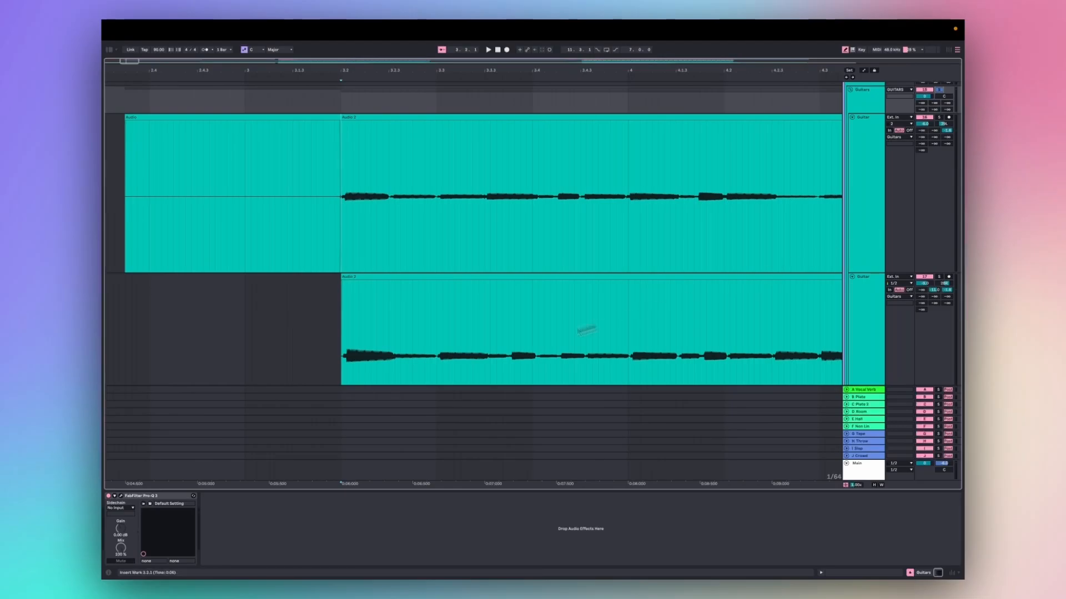
Step: Review the Diva bass clip, open its RBass Stereo plugin and play the bass part from the start of the clip
scroll(535, 339, down, 15)
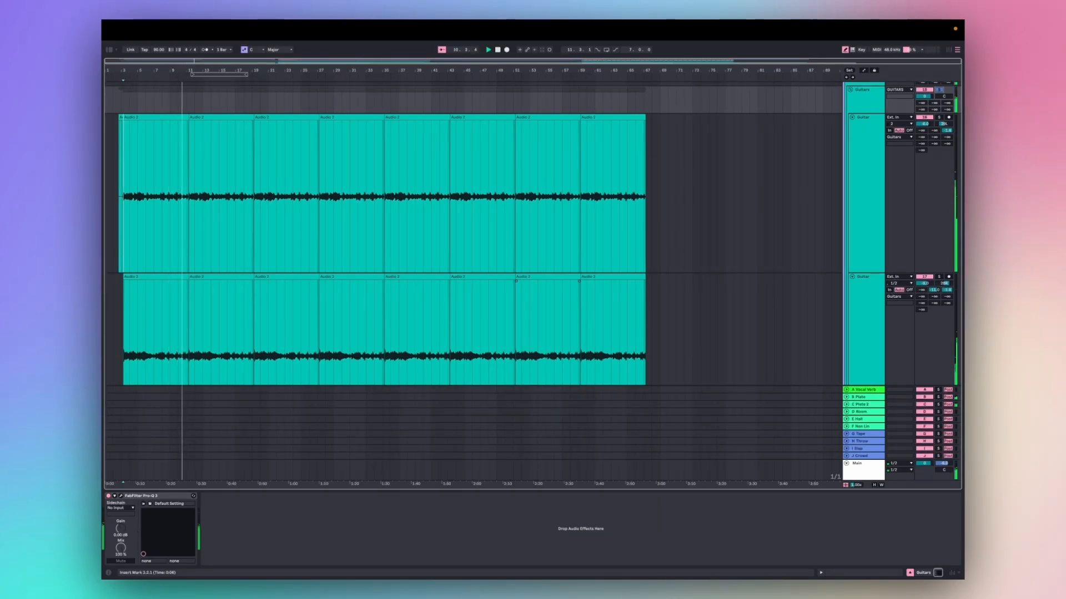
scroll(118, 339, up, 5)
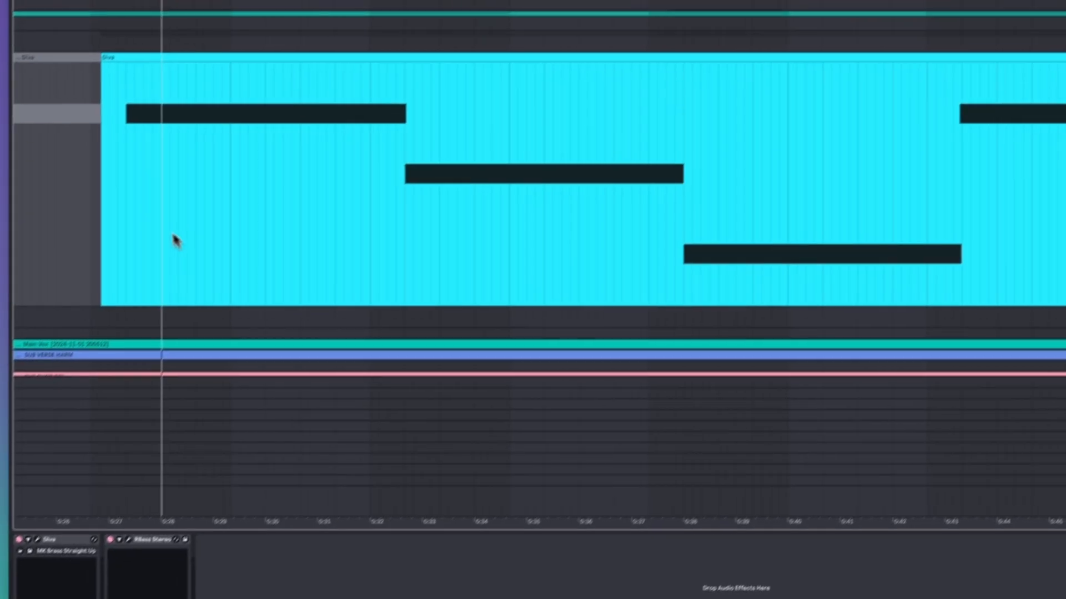
click(106, 213)
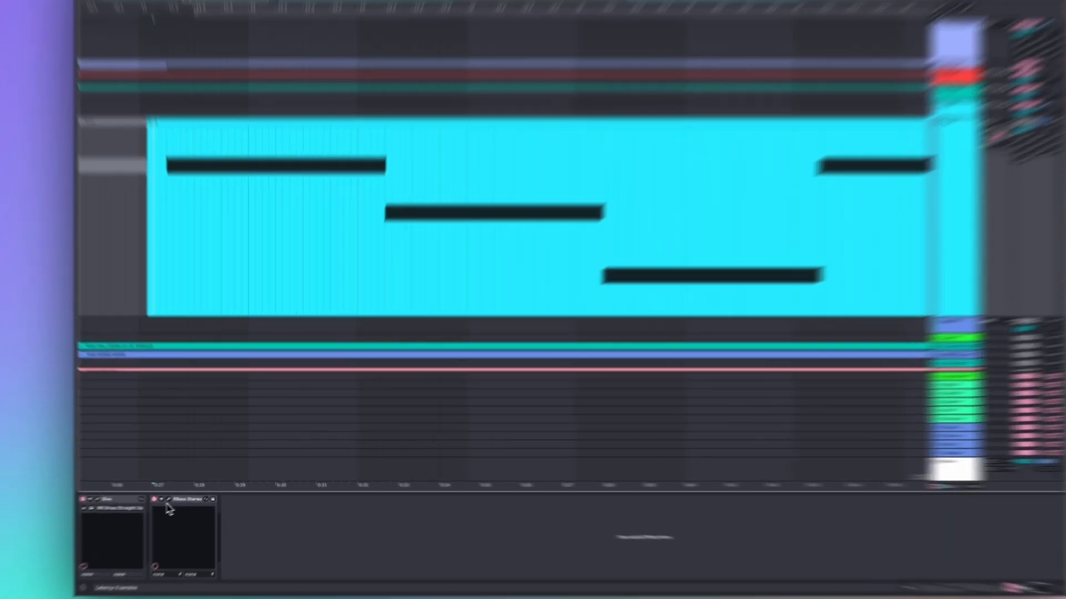
click(182, 496)
click(140, 506)
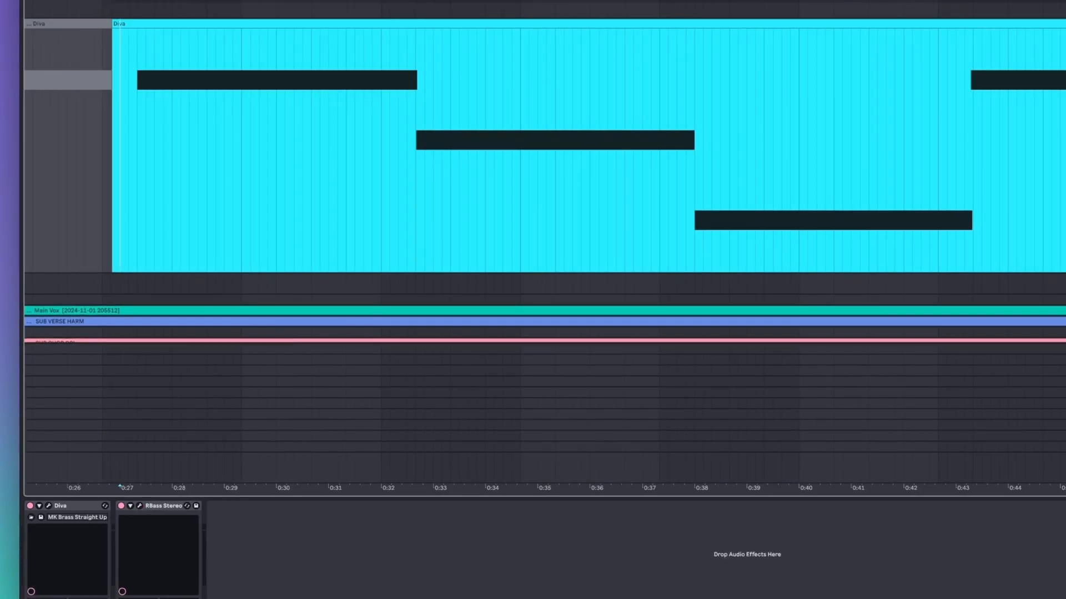
key(space)
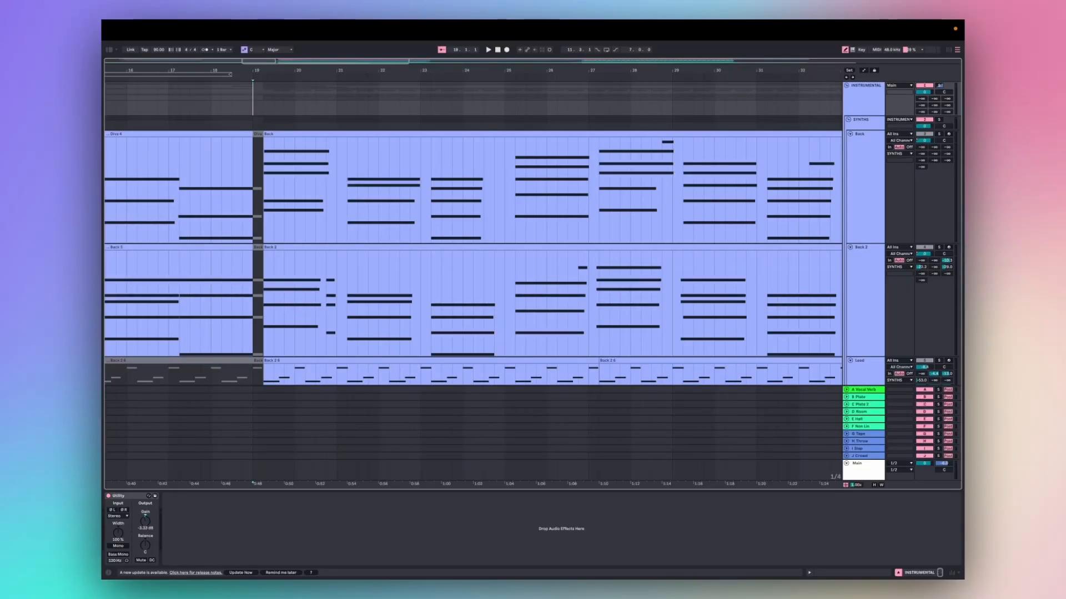
Step: Audition the Superior Drummer fill leading into bar 19, and solo and play the KSHMR Acoustic Crash track
scroll(499, 150, down, 8)
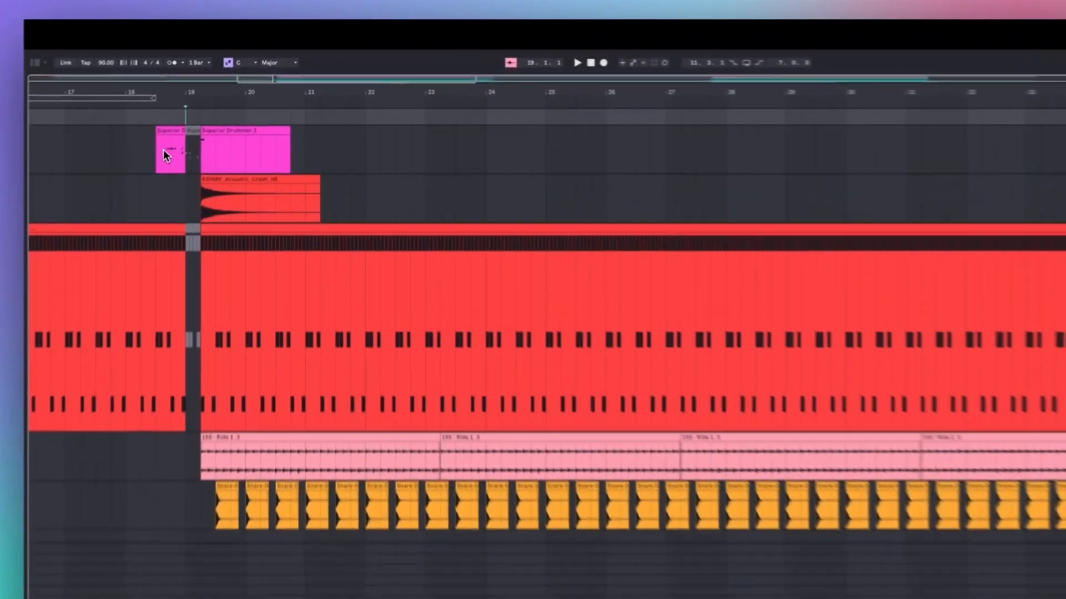
key(space)
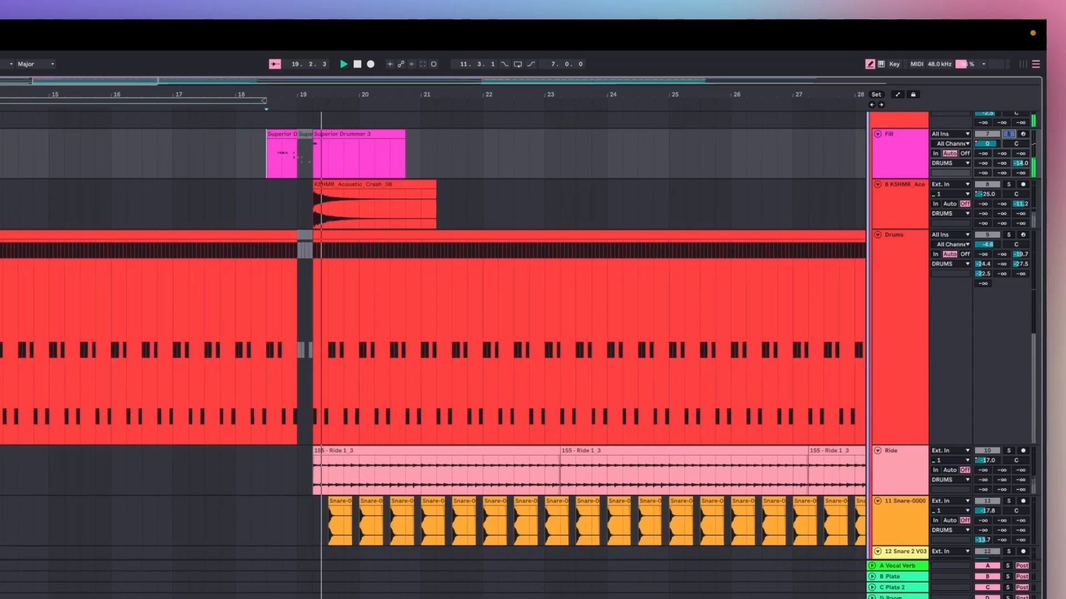
key(space)
click(1009, 185)
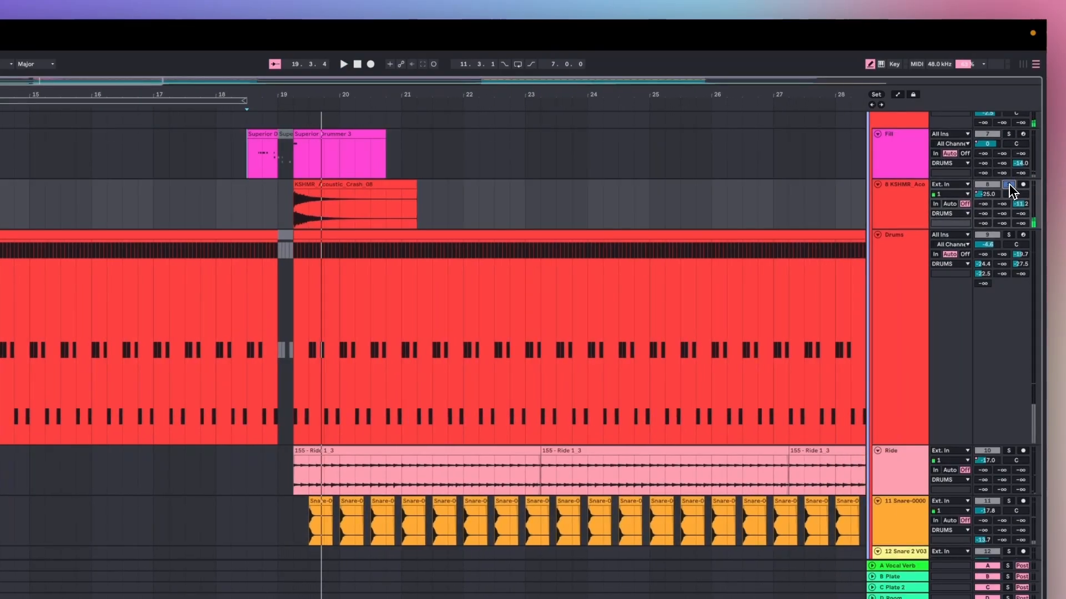
key(space)
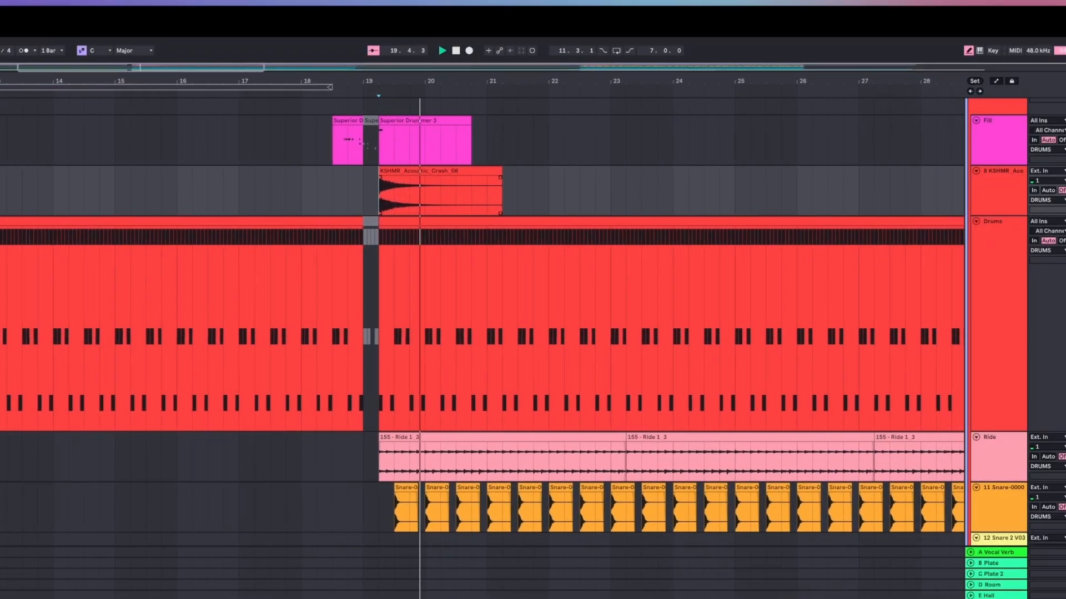
Step: Solo and play the Ride track and the 11 Snare track in turn from the start of the chorus
key(space)
click(1009, 139)
key(space)
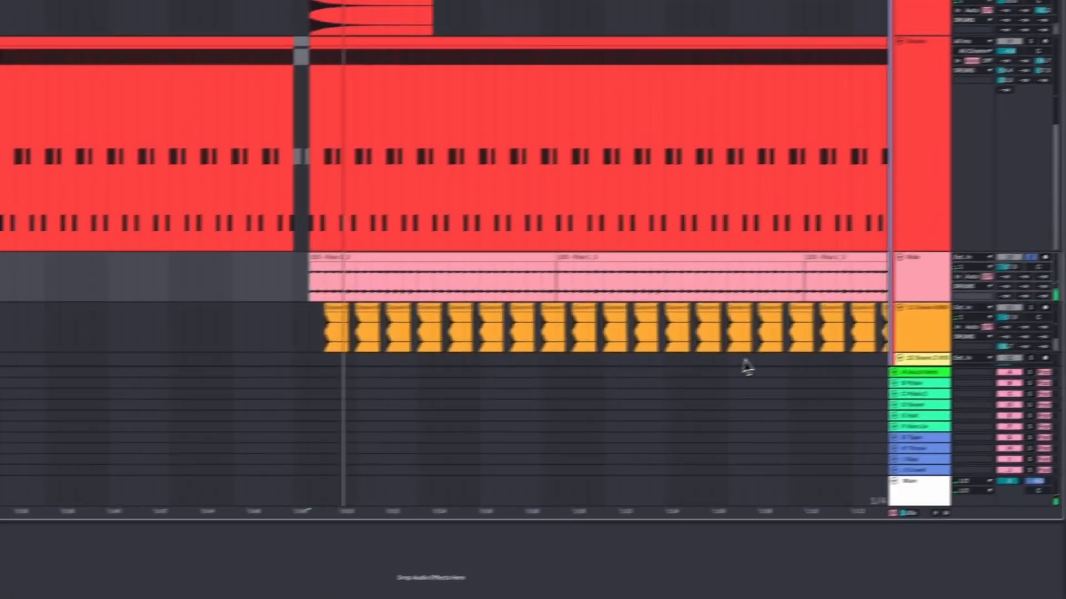
click(1008, 311)
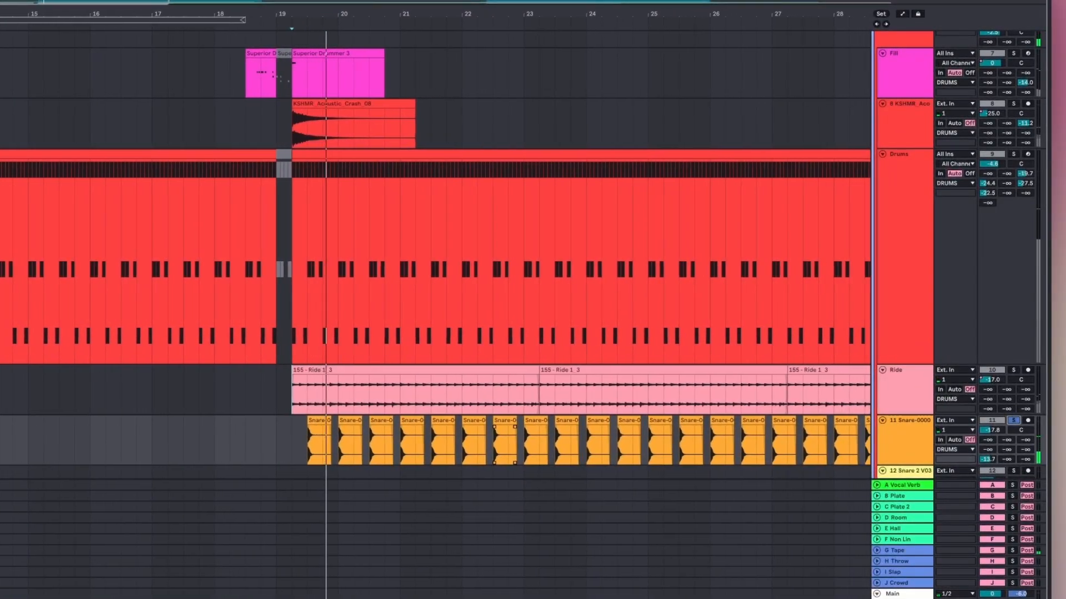
scroll(509, 437, up, 5)
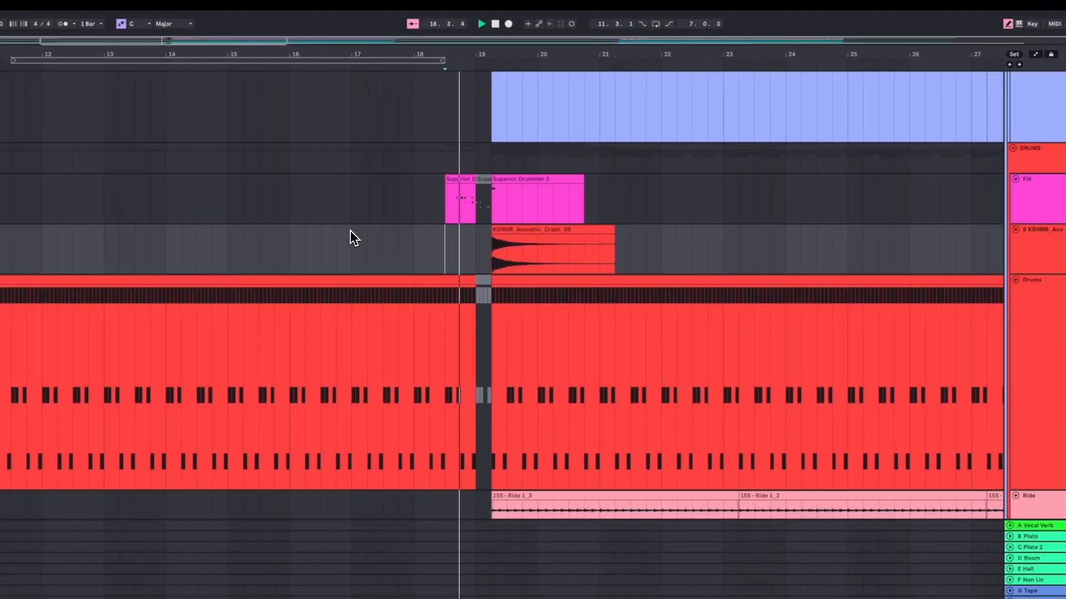
Step: Examine the OD GTR tracks below the clean guitars, selecting them in turn, and play them from the chorus start at bar 19
scroll(357, 278, down, 5)
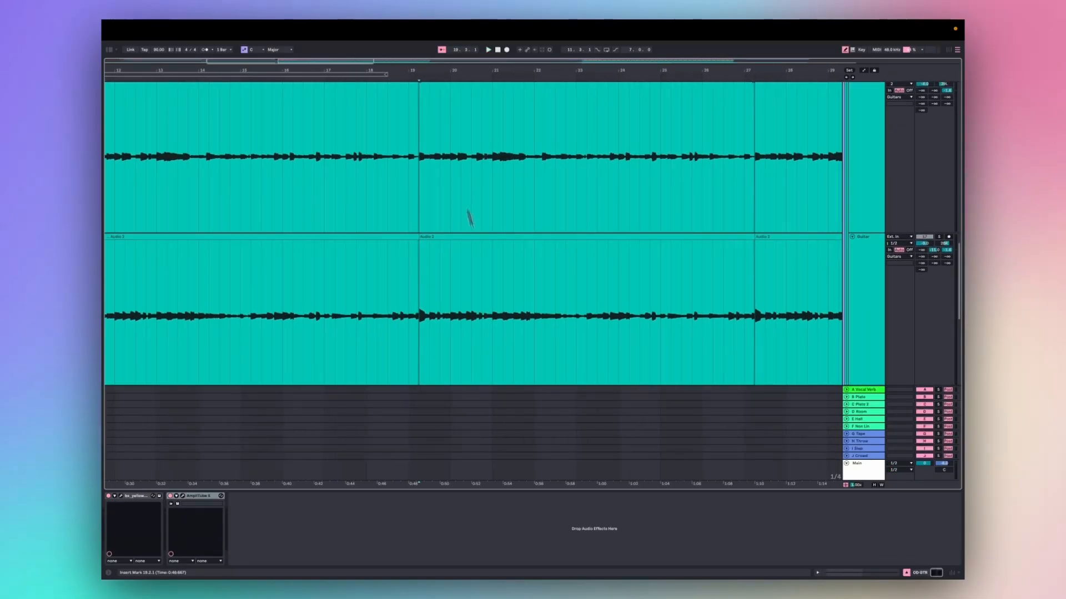
scroll(517, 191, down, 5)
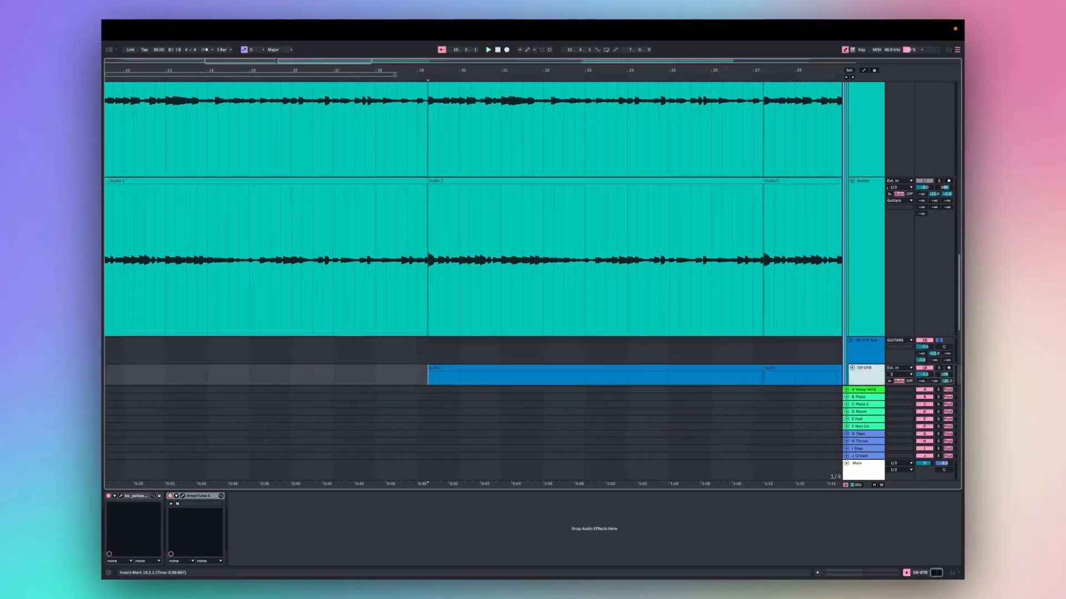
scroll(517, 190, up, 10)
scroll(524, 217, down, 4)
scroll(525, 217, right, 4)
scroll(525, 217, left, 2)
scroll(526, 217, down, 2)
scroll(525, 217, down, 5)
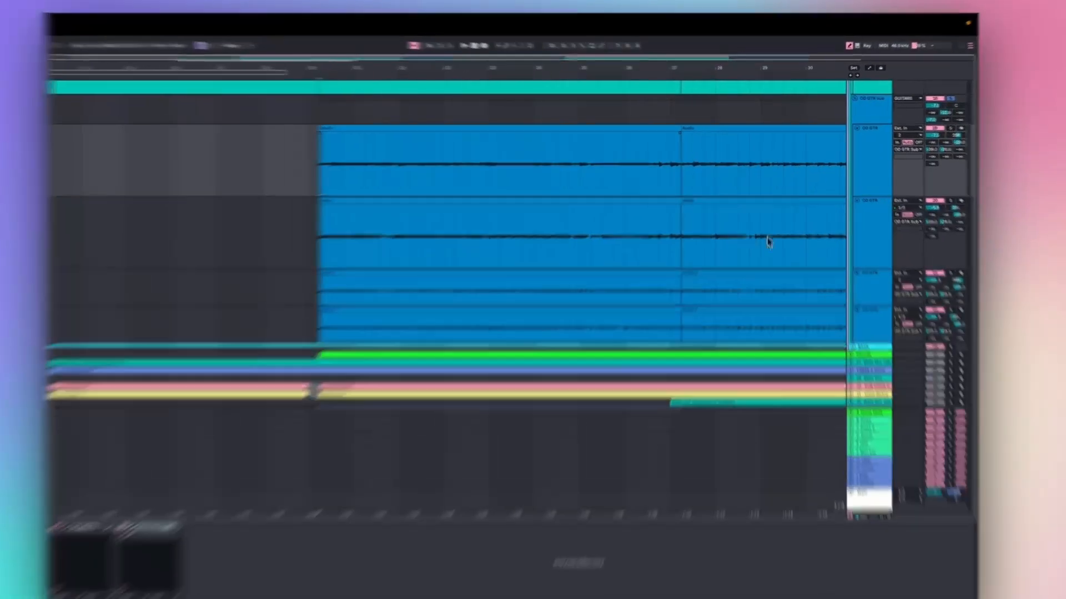
click(868, 174)
click(862, 219)
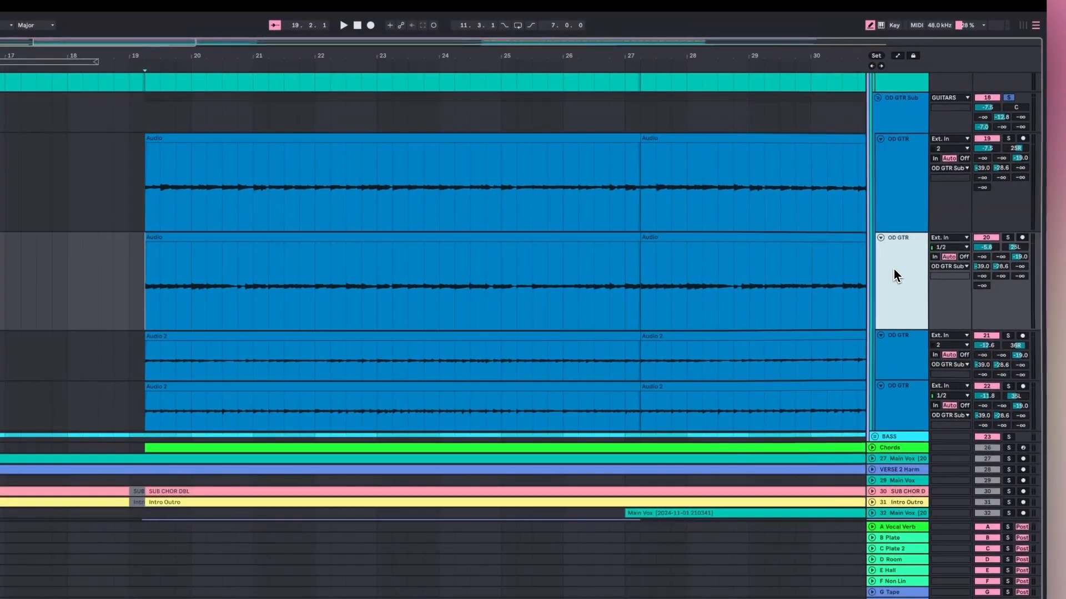
click(889, 368)
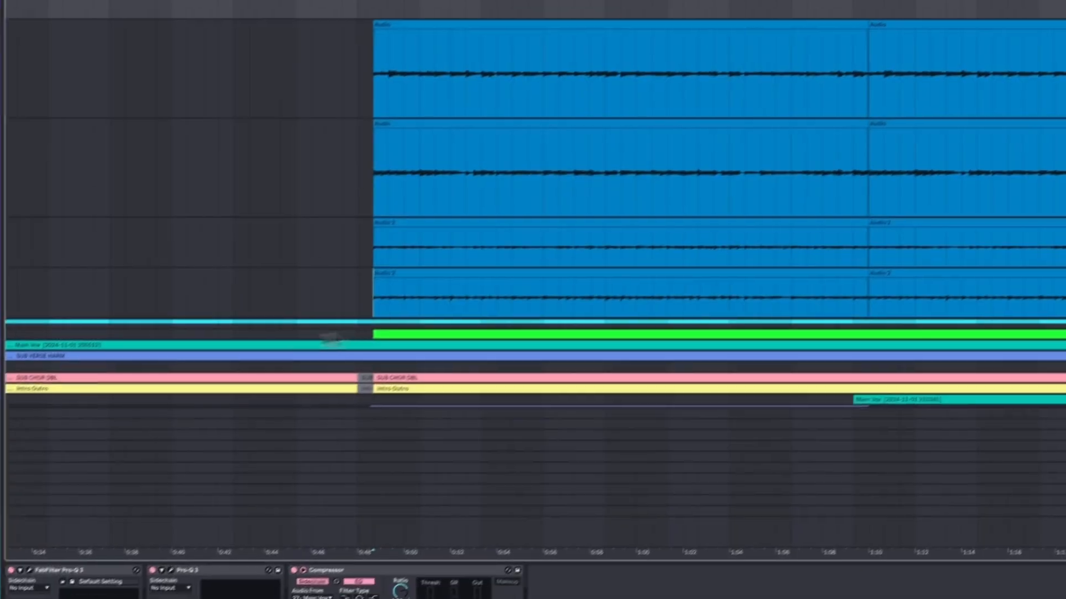
key(space)
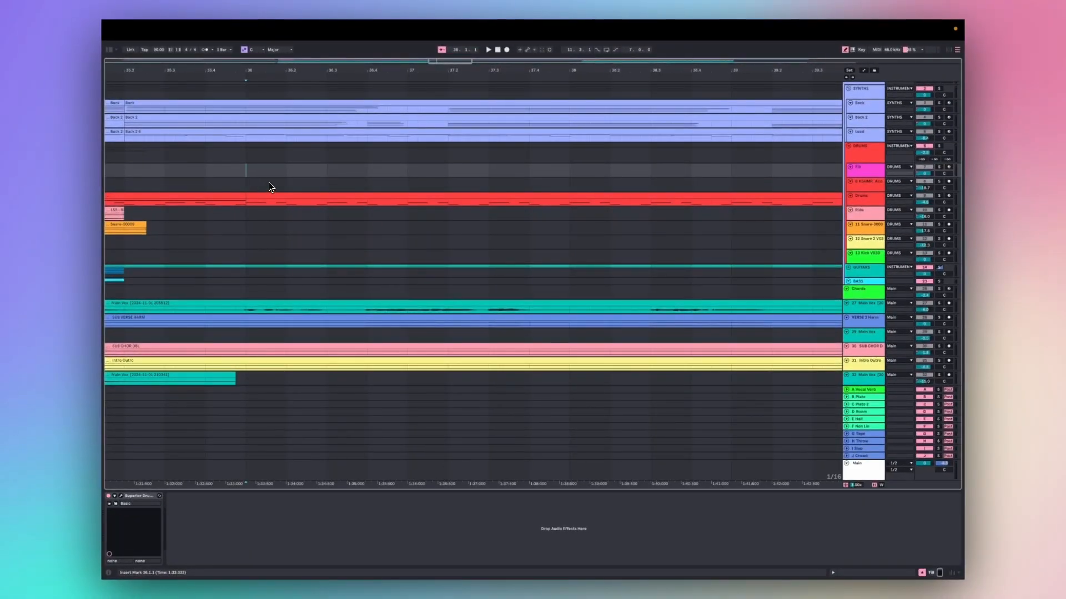
Step: Enlarge the Drums track lane, and solo and play the DRUMS group from the second chorus at bar 51
scroll(268, 182, down, 3)
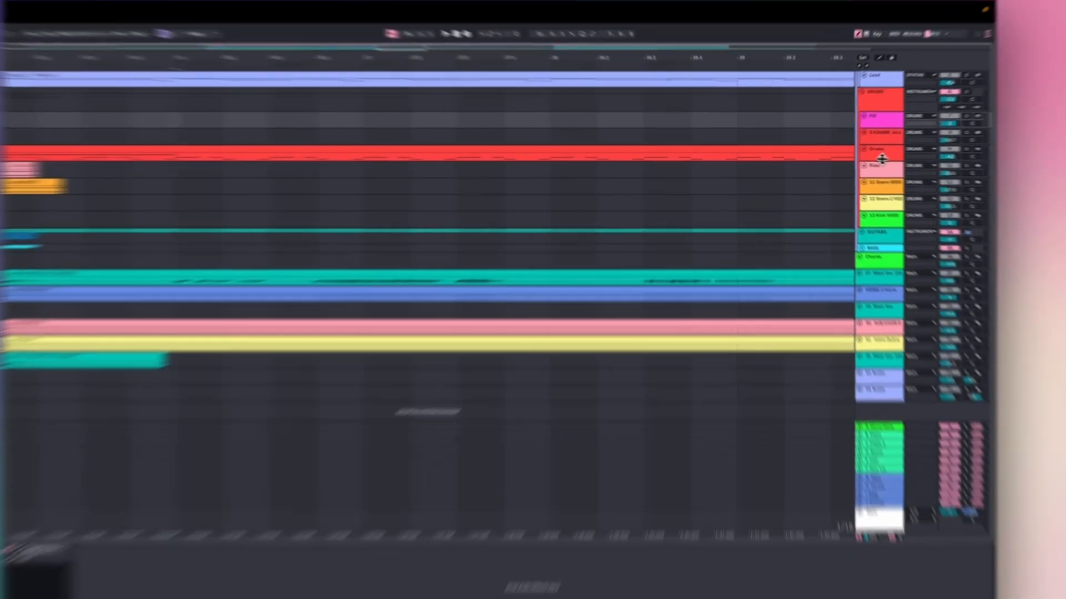
drag(864, 160, 865, 291)
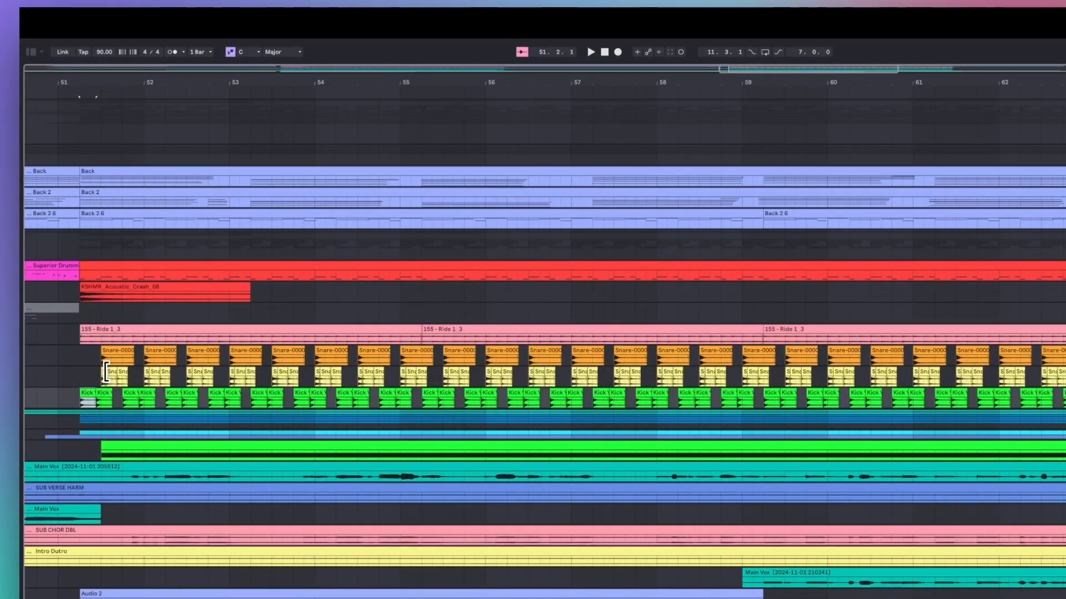
click(106, 372)
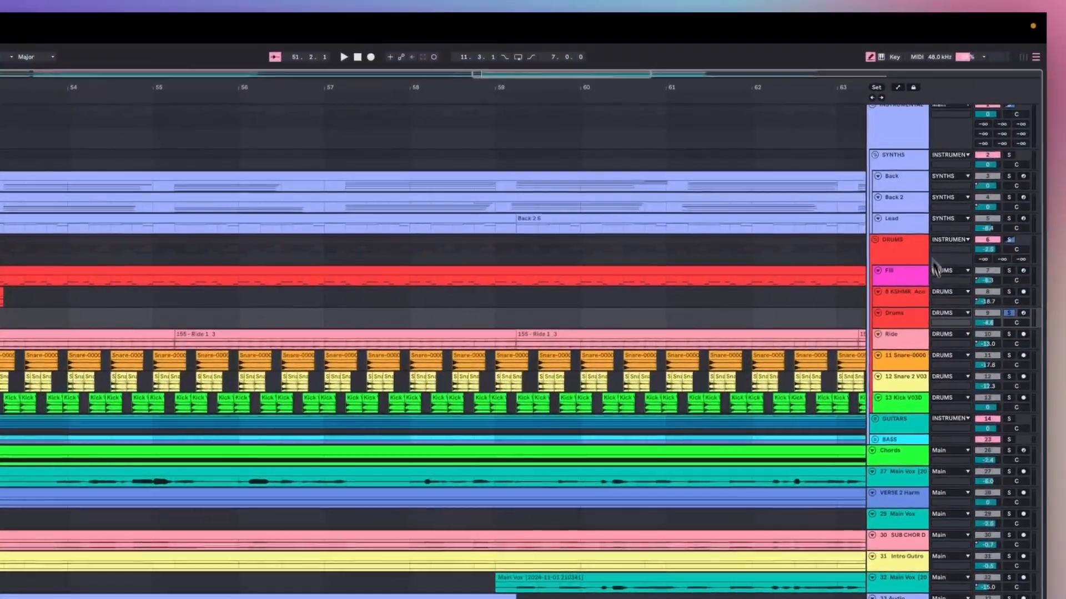
click(1009, 242)
key(space)
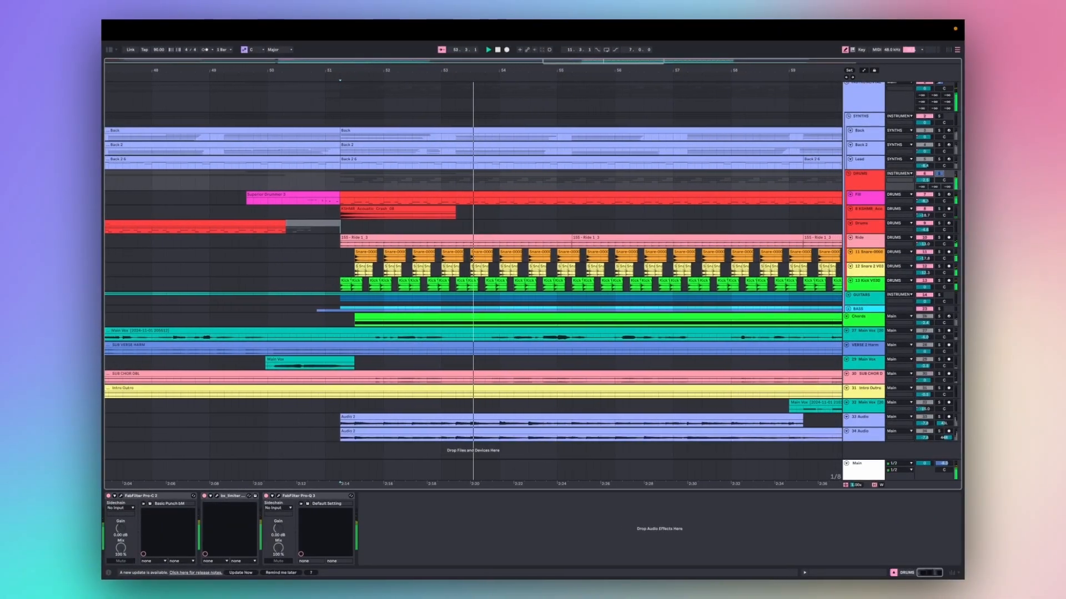
Step: Unfold the BASS group and examine the Bass and BASS 2 parts in the second chorus
click(848, 308)
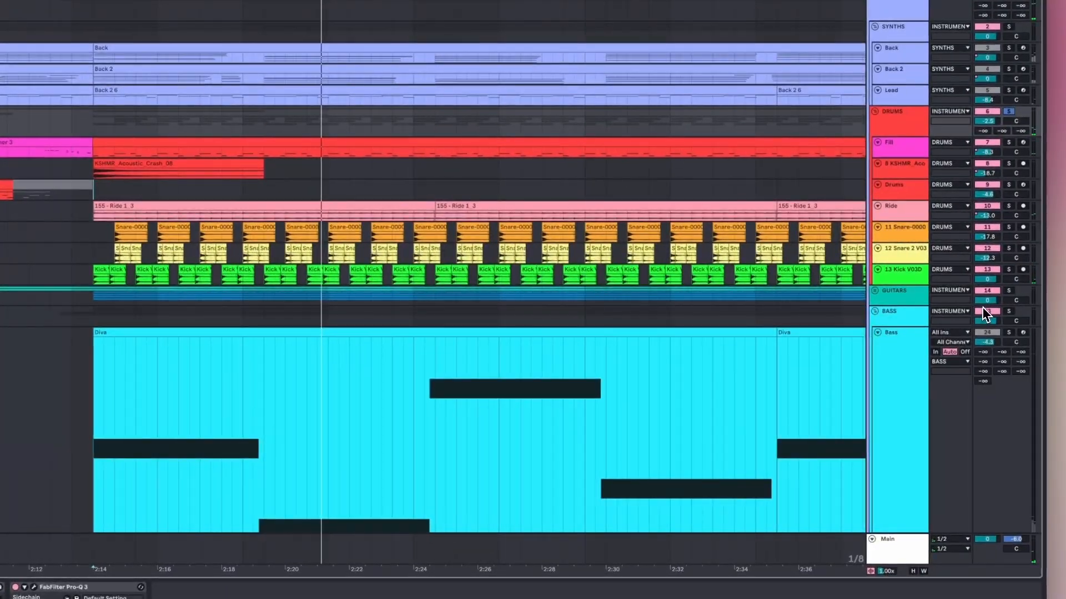
scroll(984, 314, down, 5)
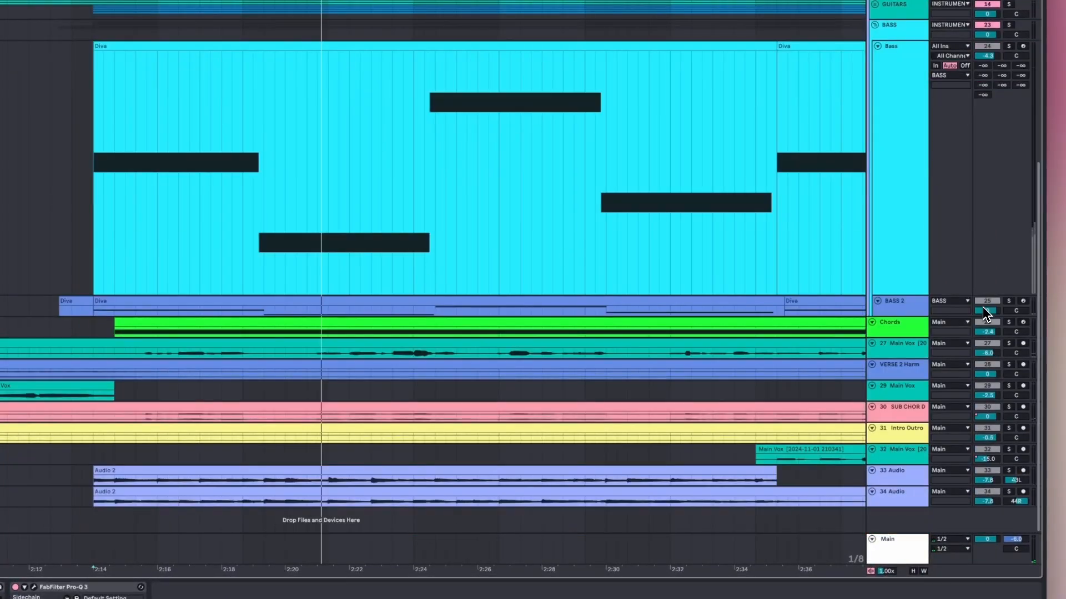
click(917, 313)
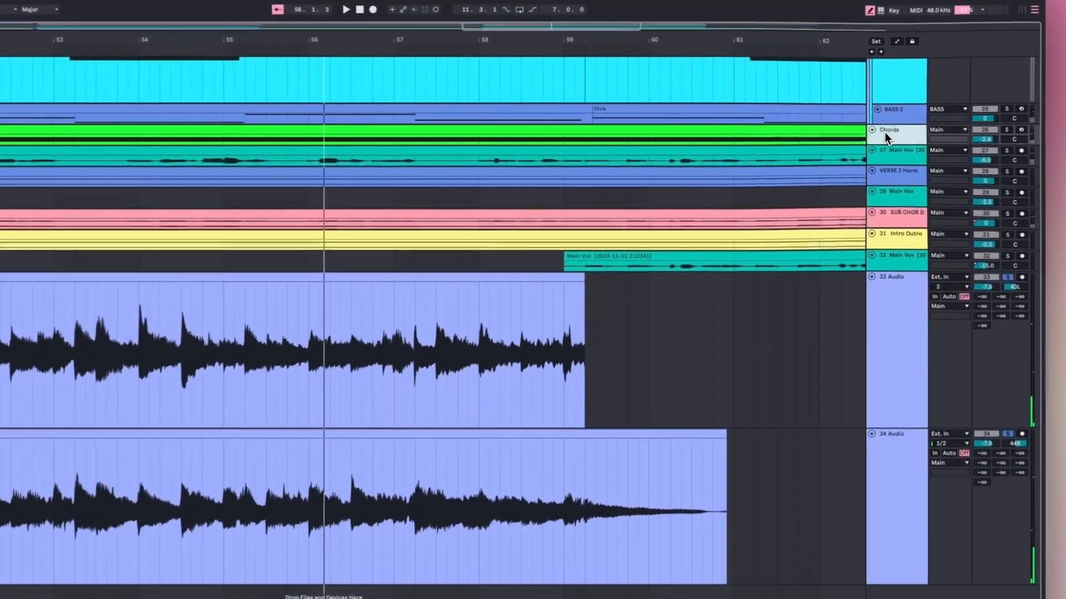
Step: Enlarge, solo and play the Chords track, and play the full arrangement from bar 50 into the second chorus
drag(854, 140, 859, 257)
drag(892, 317, 897, 387)
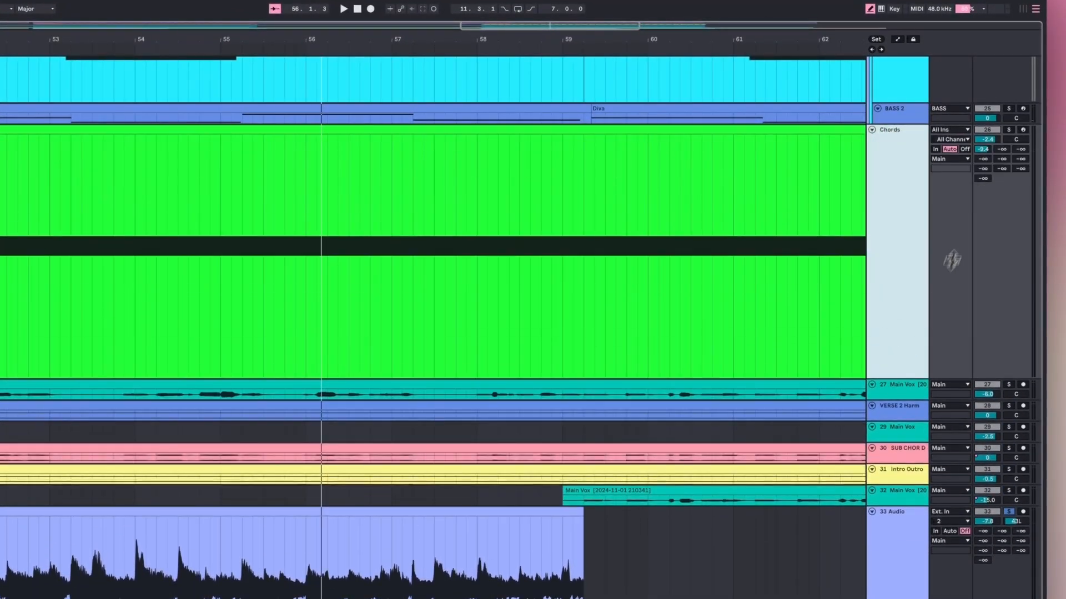
click(1008, 130)
key(space)
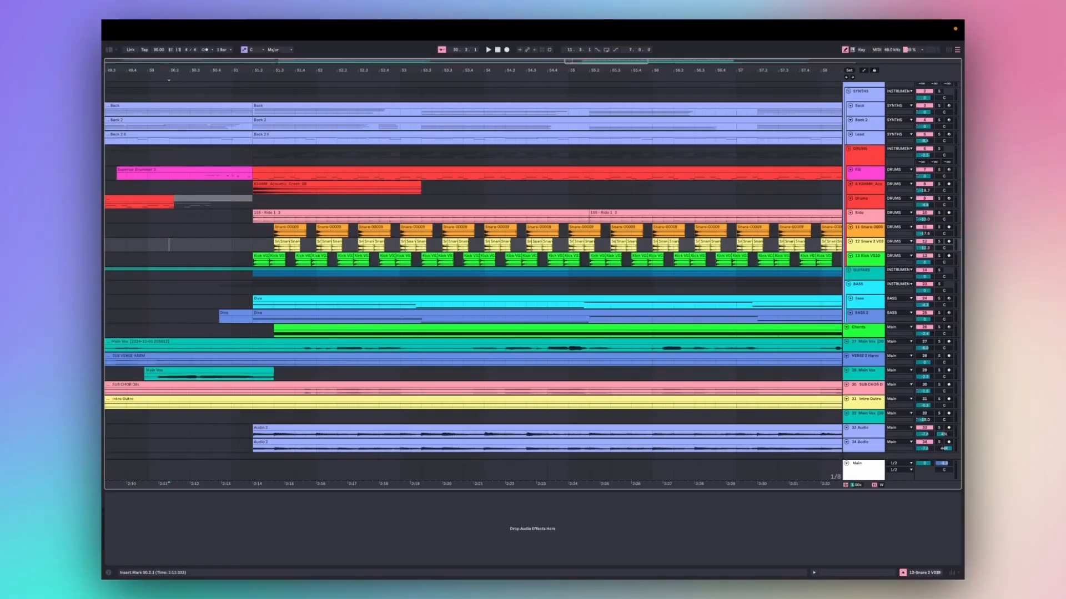
key(space)
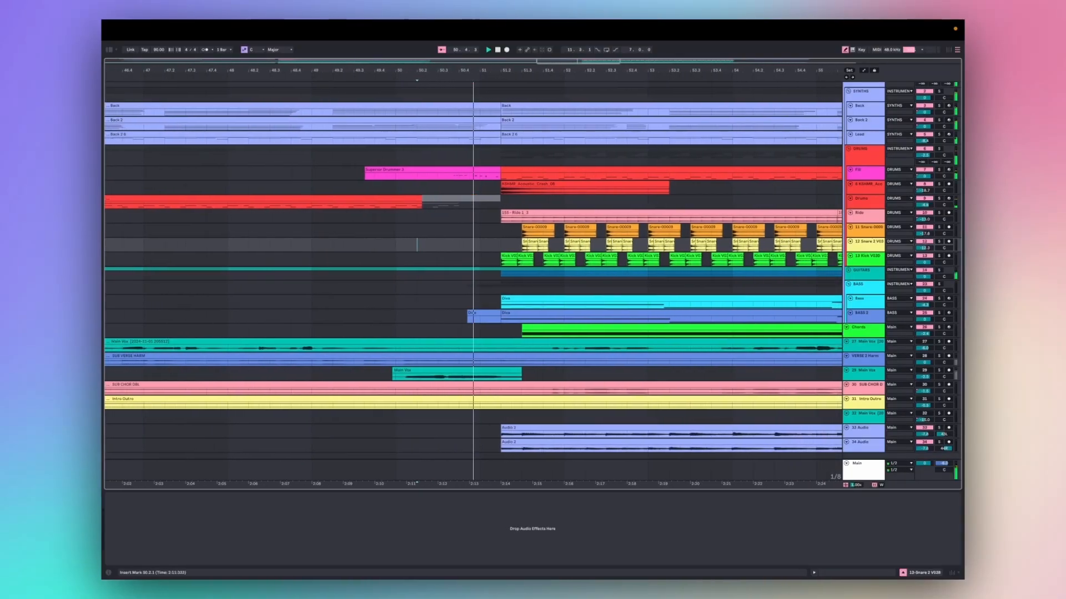
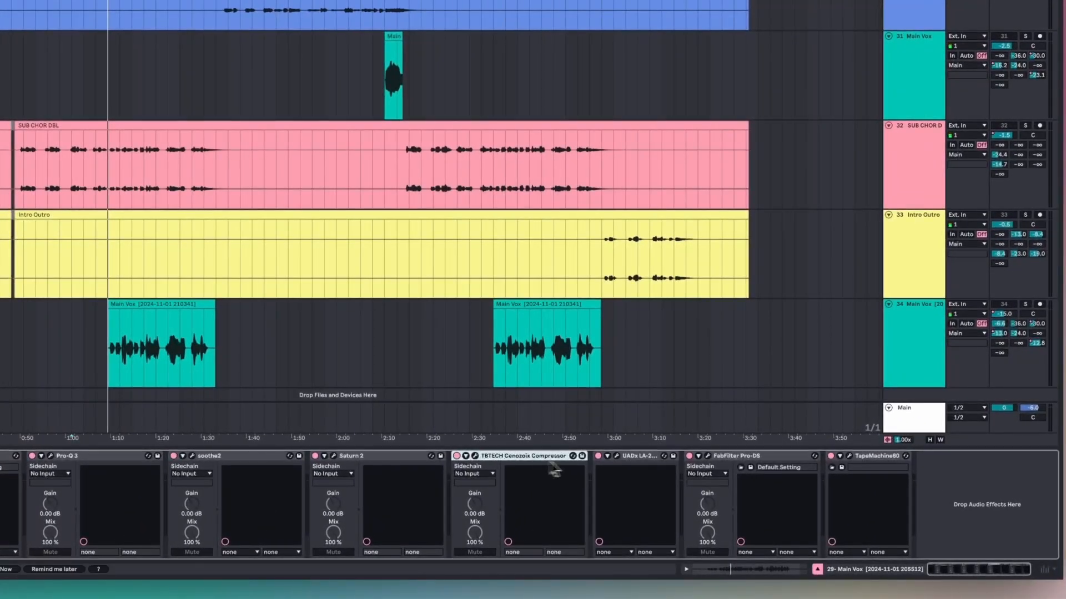
Step: Go through the 29 Main Vox effects chain, selecting the UADx LA-2, TBTECH Cenozoix Compressor, FabFilter Pro-DS and TapeMachine80 devices
click(667, 502)
click(569, 457)
click(728, 456)
click(871, 457)
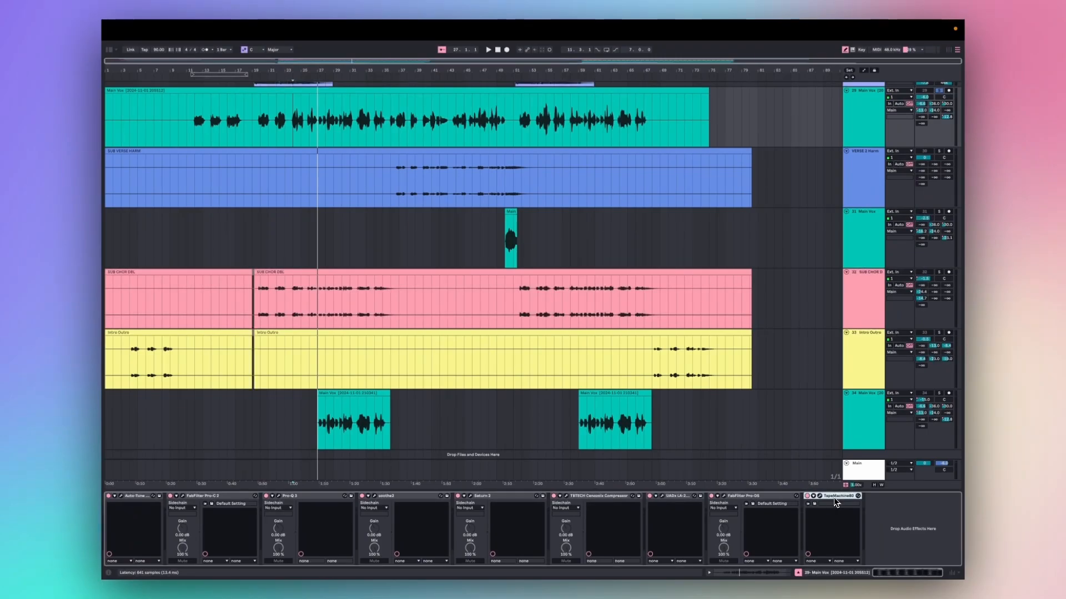
Step: Play the soloed 29 Main Vox track from a point in the middle of its clip and stop playback
click(359, 126)
key(space)
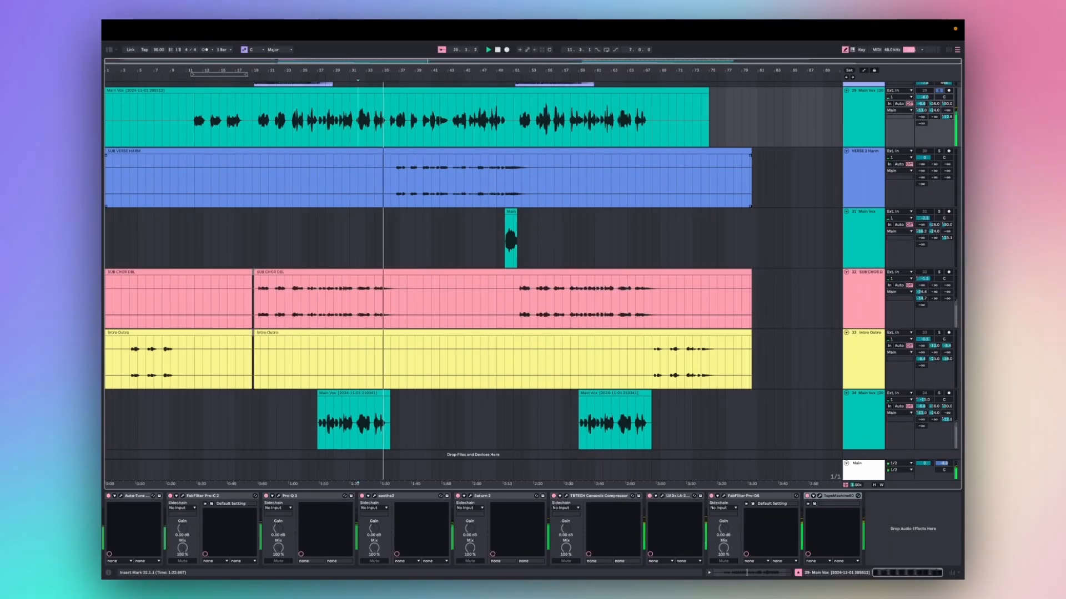
key(space)
Step: Inspect the 29 Main Vox track's mixer settings and move the insert position to just before the short clip on the 31 Main Vox track
click(860, 117)
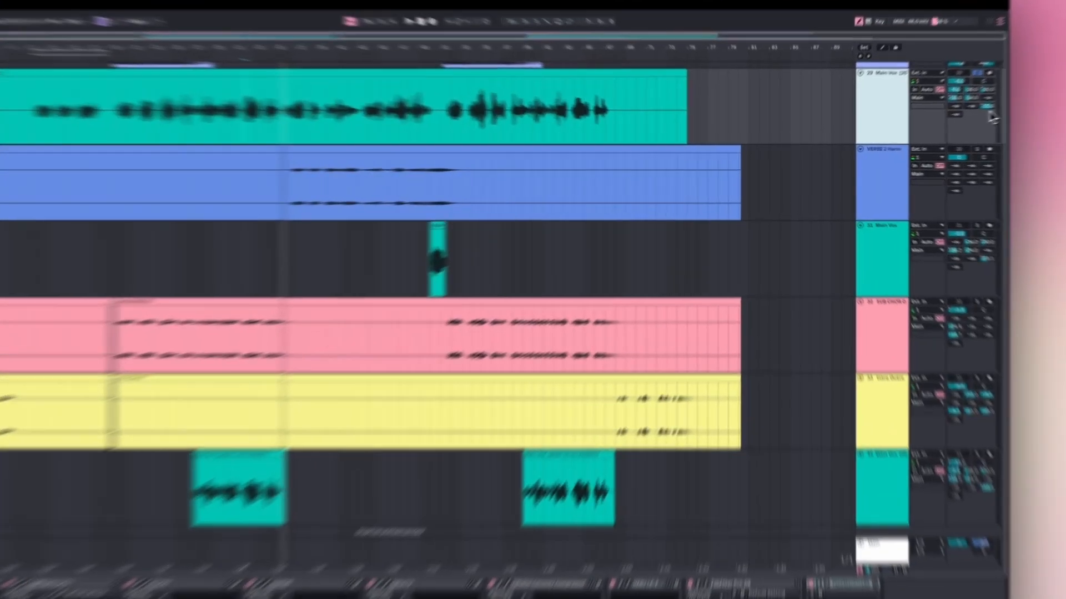
click(947, 118)
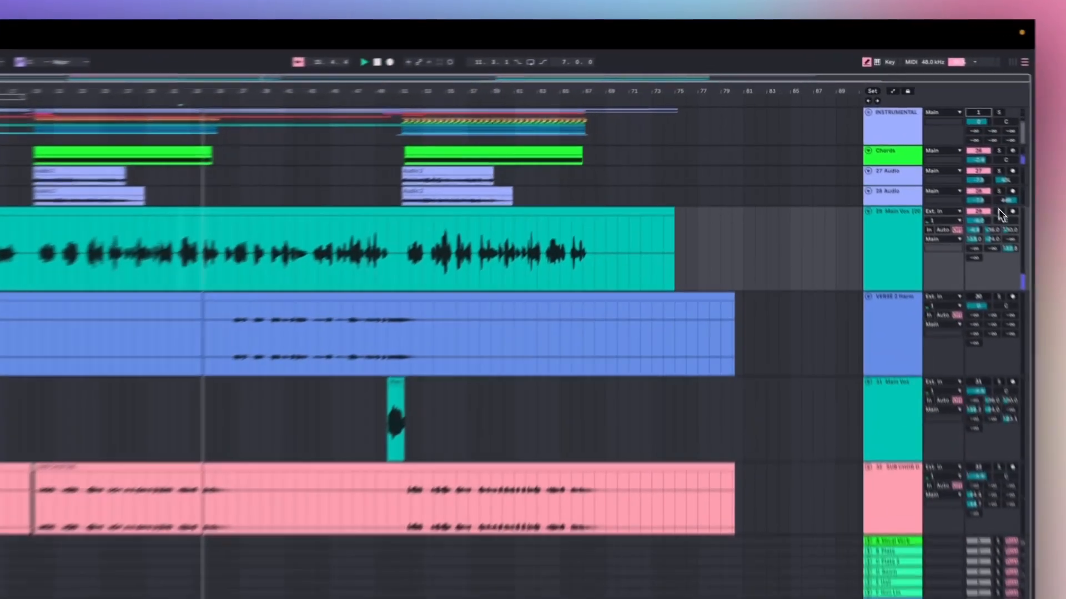
click(939, 156)
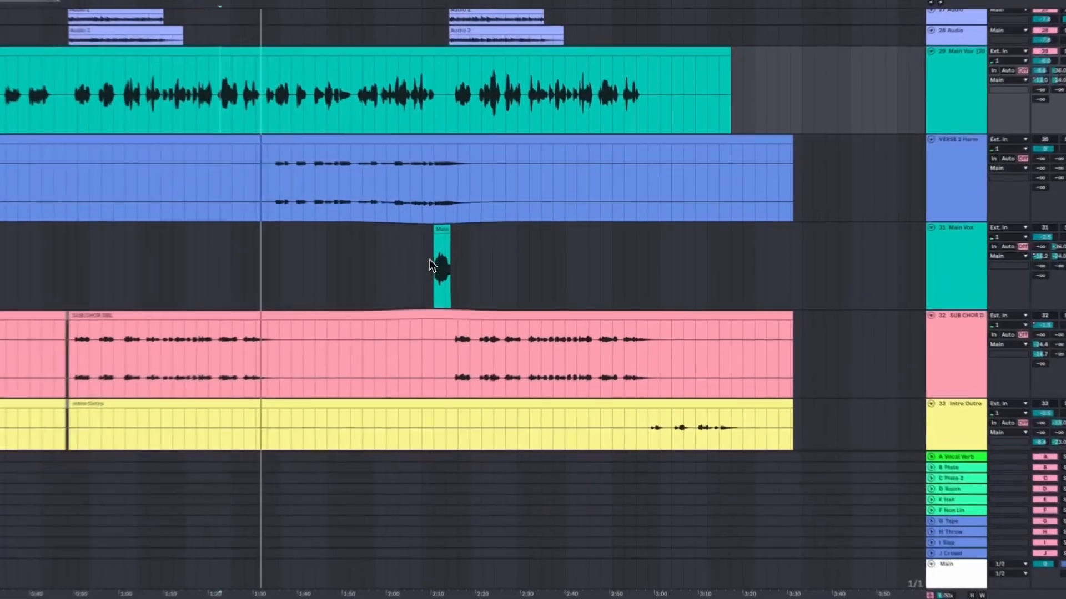
click(431, 265)
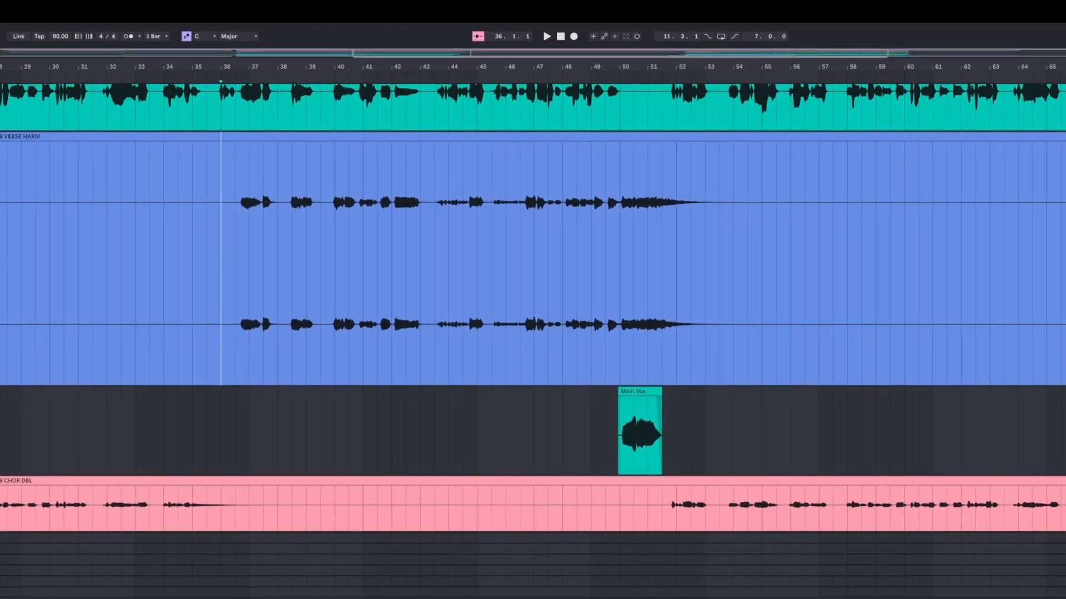
Step: Play the VERSE 2 Harm track's section from bar 36 and the first clip of the soloed 34 Main Vox track from bar 27
key(space)
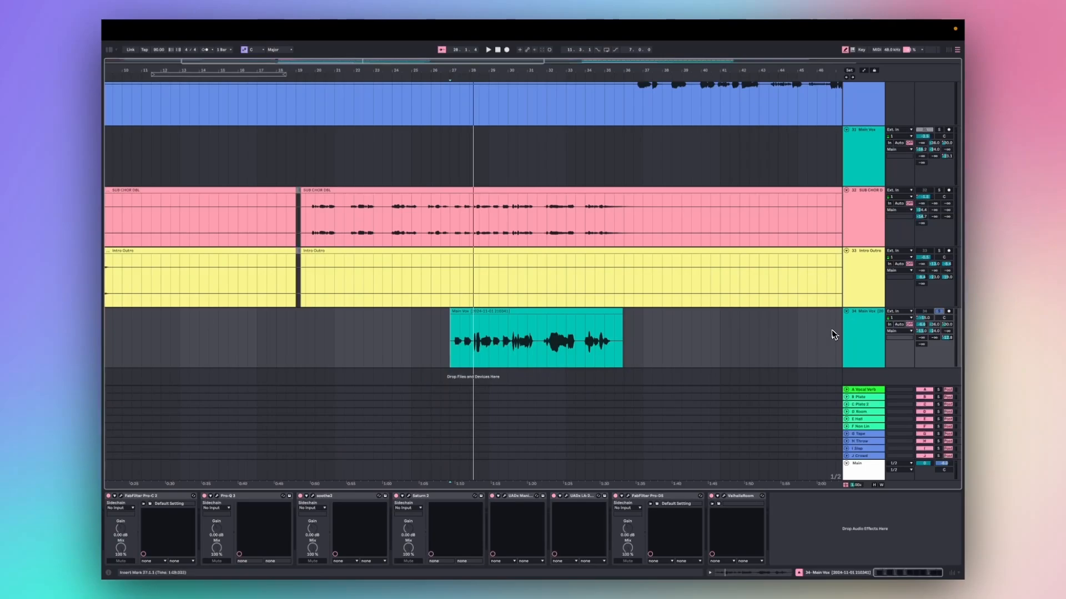
key(space)
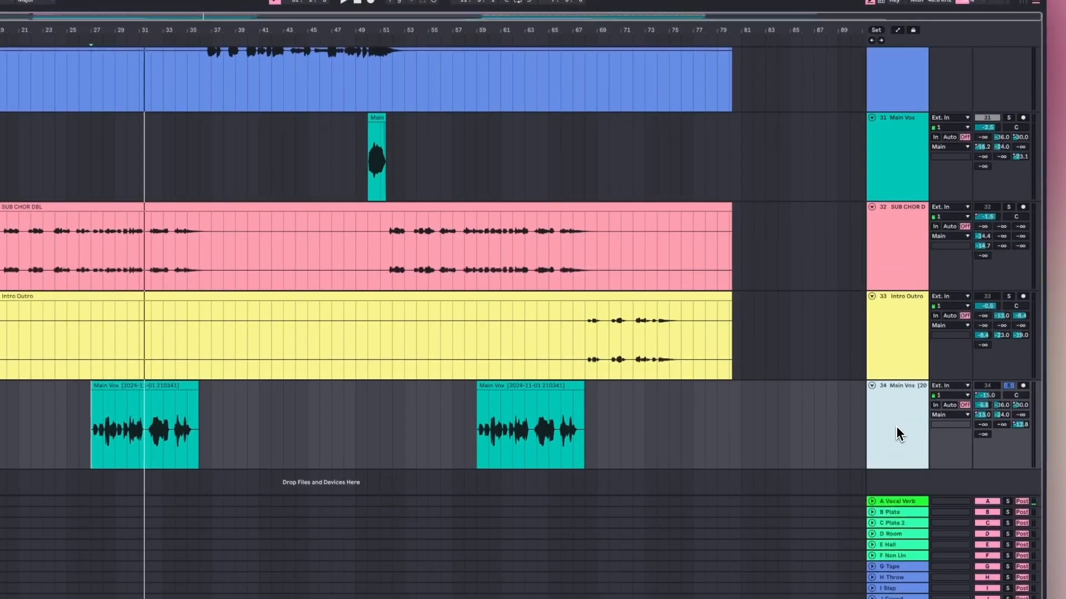
Step: Select the vocal tracks from 29 Main Vox through 34 Main Vox, solo them together and play them from bar 27
scroll(897, 430, up, 8)
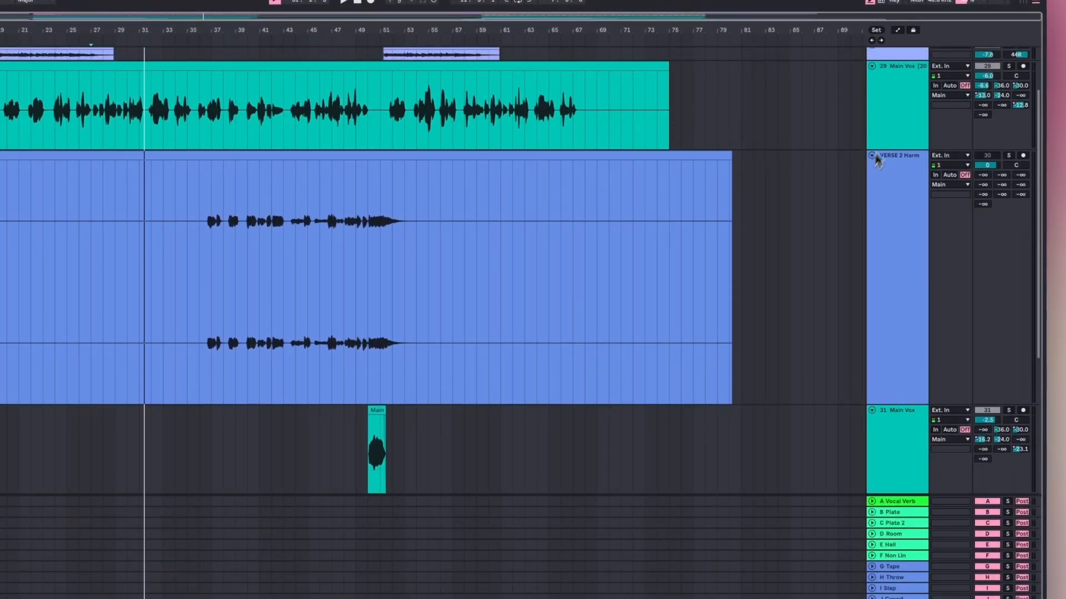
shift+click(890, 125)
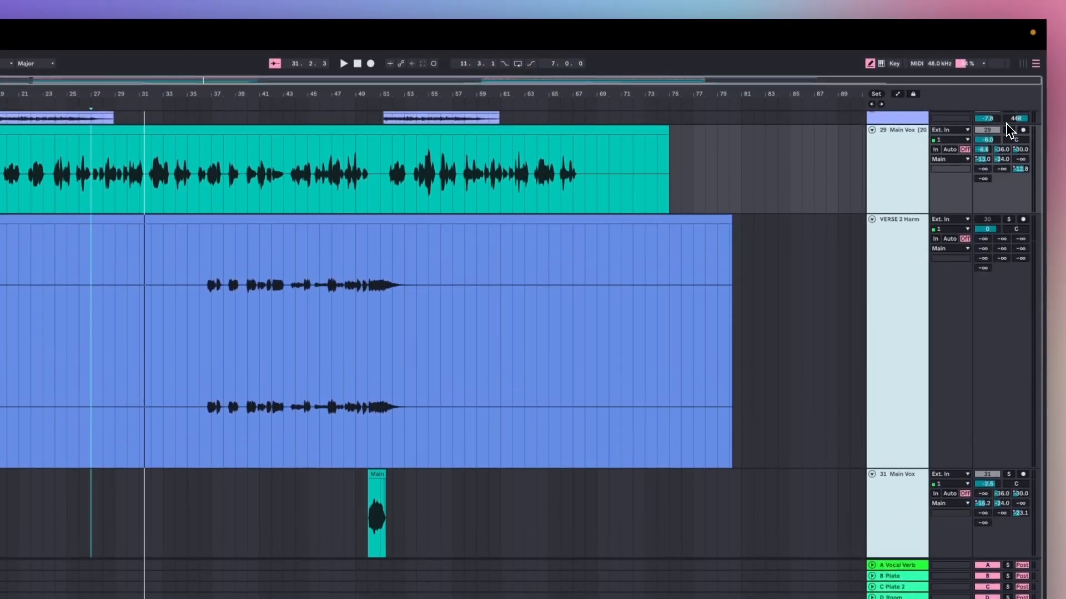
click(1008, 67)
key(space)
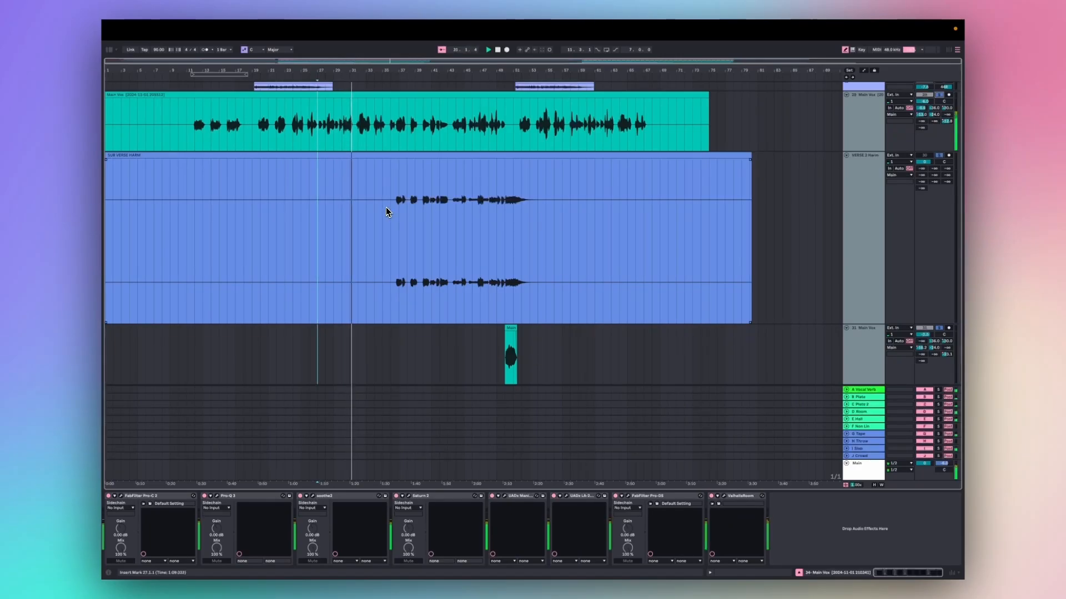
scroll(394, 206, up, 5)
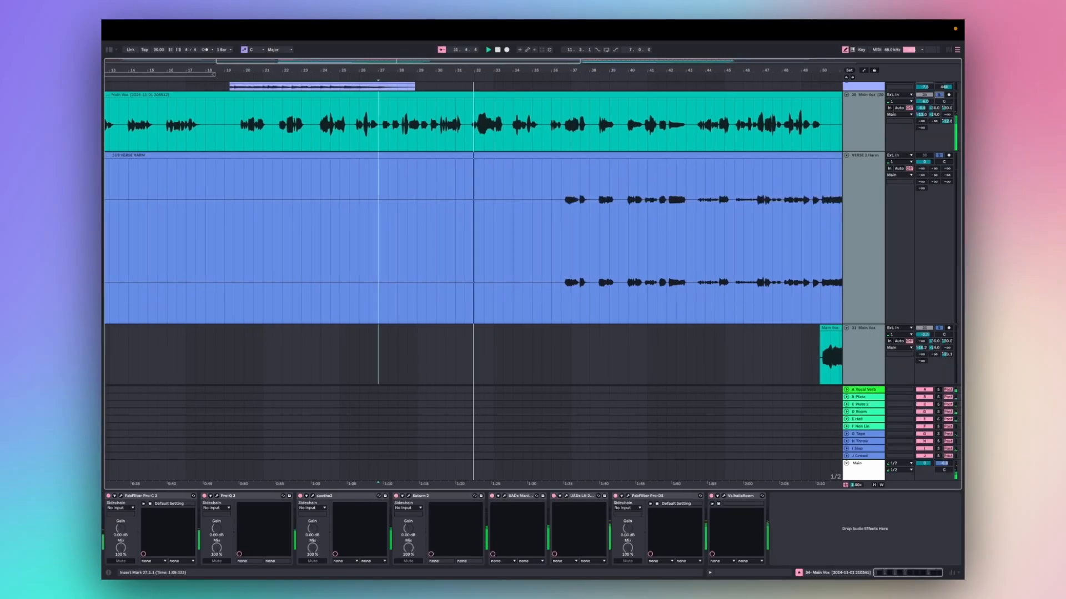